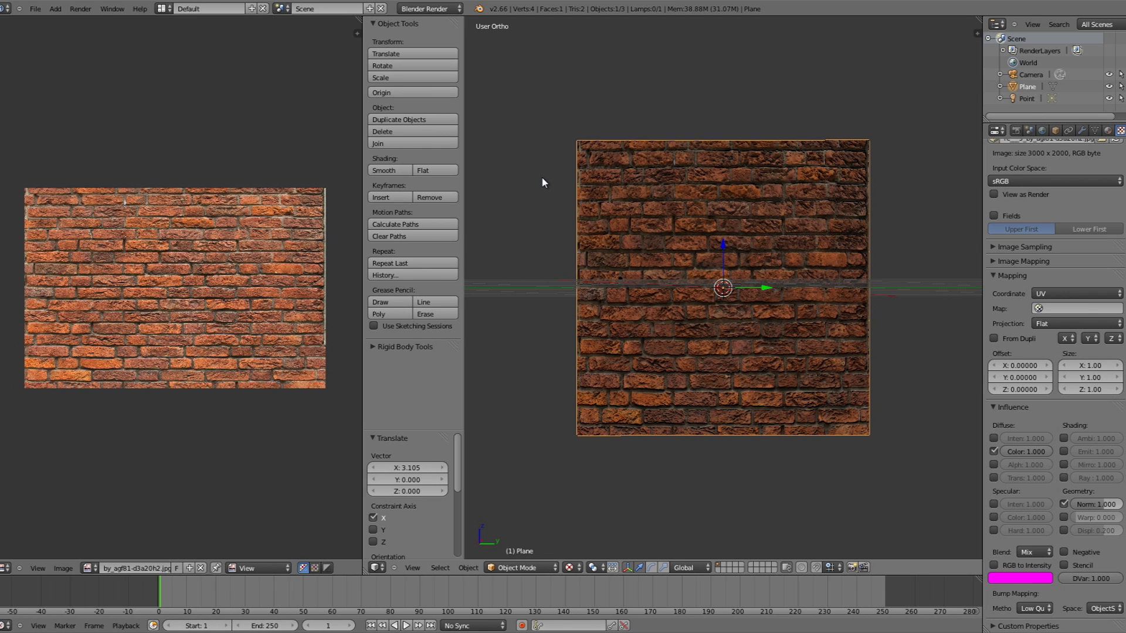
Try moving the brick plane and the lamp, cancelling each move, and orbit to an angled view.
key(g)
right_click(733, 294)
scroll(734, 308, up, 1)
right_click(710, 472)
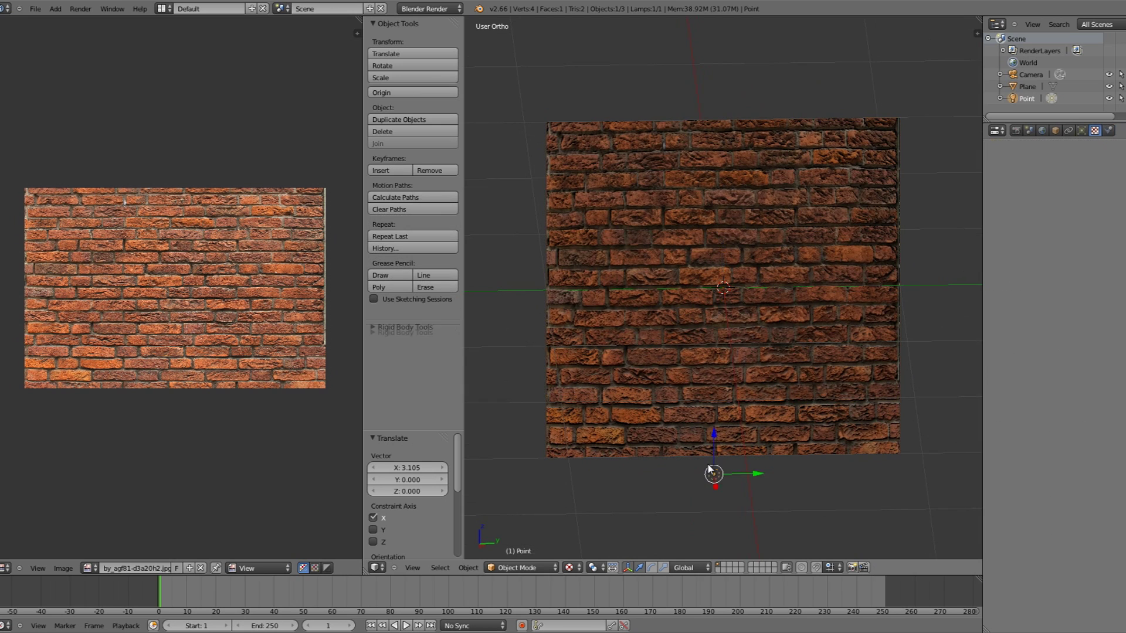
key(g)
right_click(710, 490)
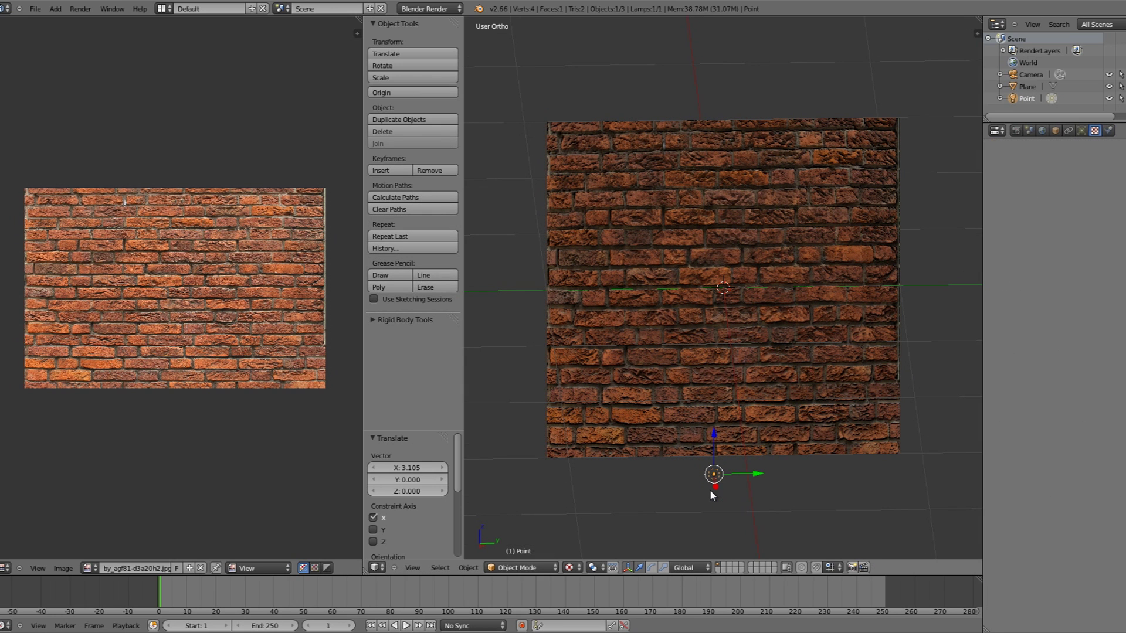
right_click(765, 287)
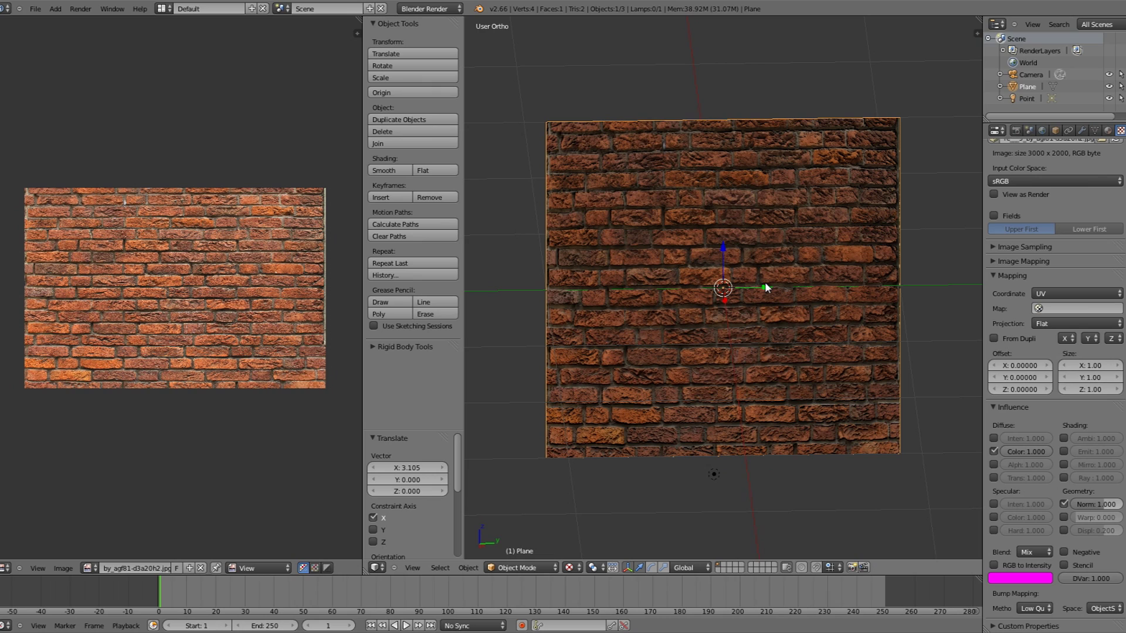
mouse_move(764, 288)
middle_down()
mouse_move(846, 401)
mouse_move(759, 380)
middle_up()
key(g)
key(x)
right_click(865, 384)
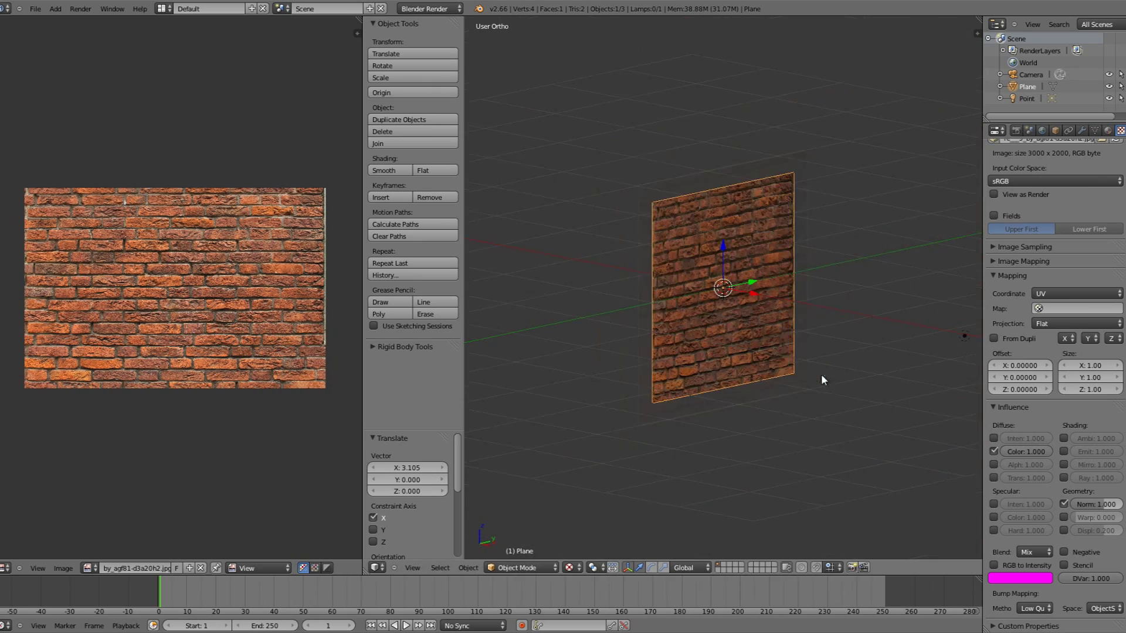
scroll(756, 378, up, 1)
Select the point lamp and move it to a new spot in front of the wall.
right_click(755, 378)
mouse_move(760, 410)
middle_down()
mouse_move(772, 400)
mouse_move(668, 390)
mouse_move(747, 402)
mouse_move(686, 422)
middle_up()
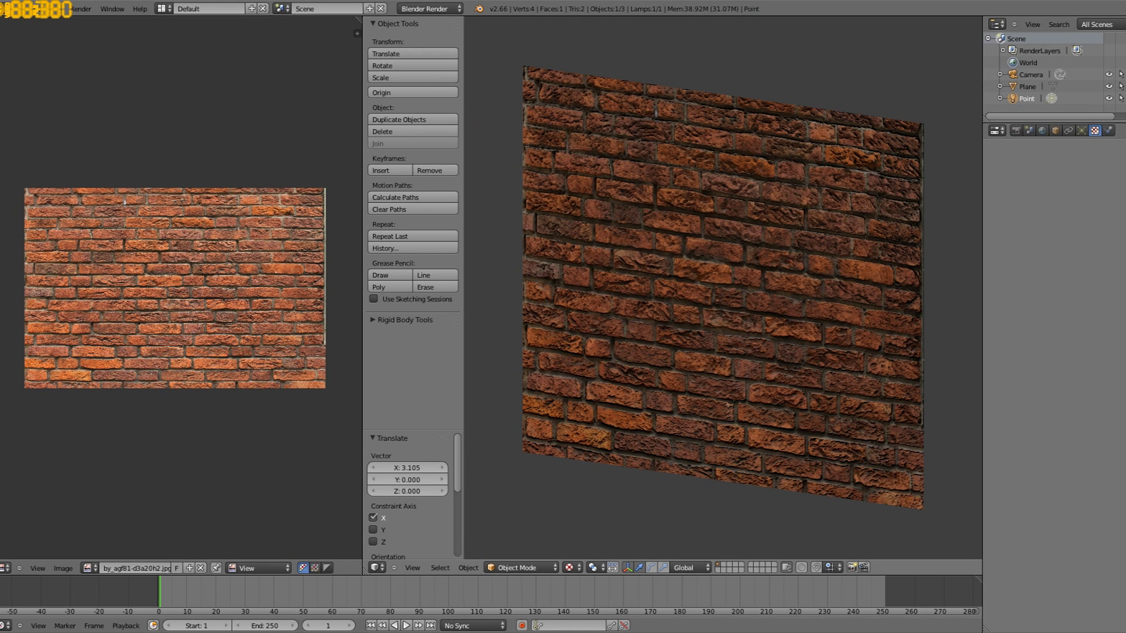
mouse_move(691, 367)
middle_down()
mouse_move(692, 390)
mouse_move(691, 353)
middle_up()
scroll(690, 353, up, 3)
scroll(690, 353, down, 5)
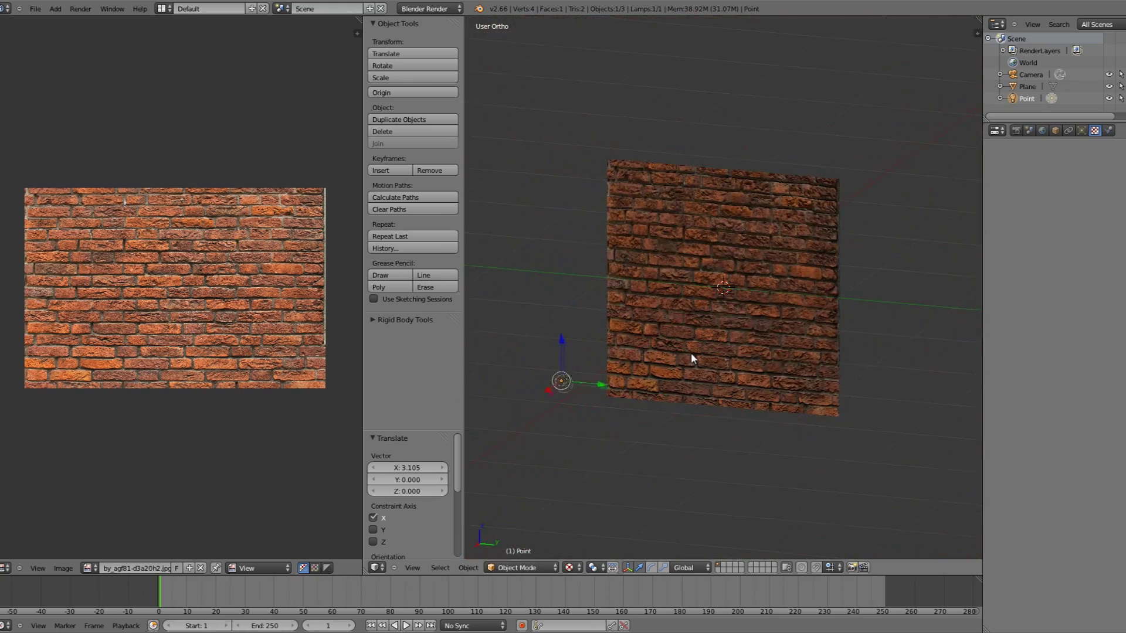
scroll(690, 353, up, 4)
scroll(698, 358, down, 2)
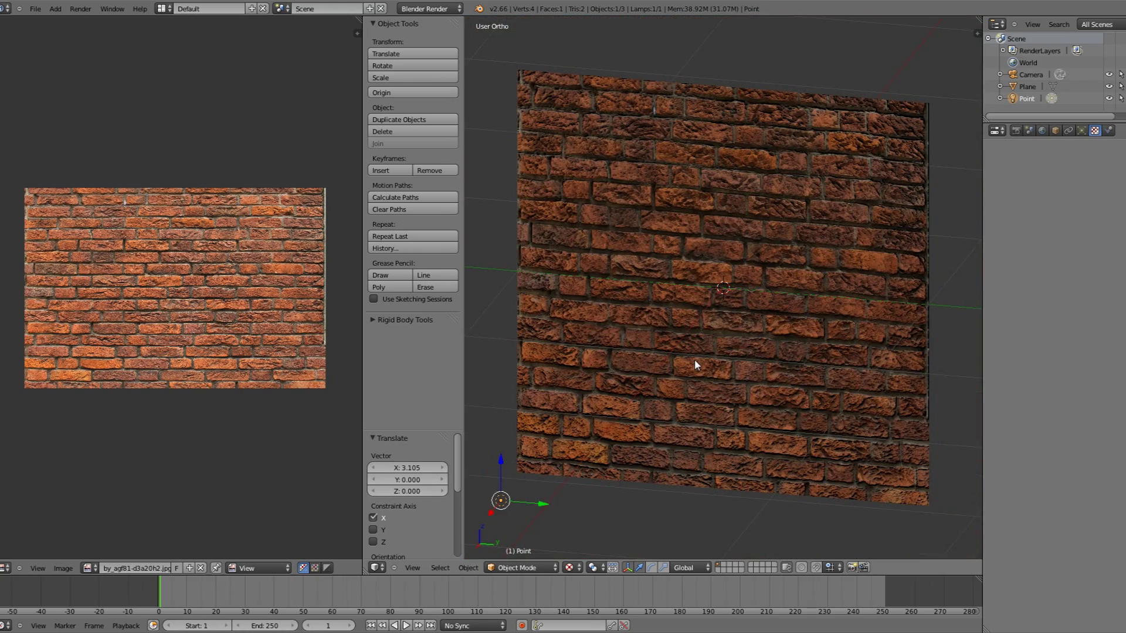
key(g)
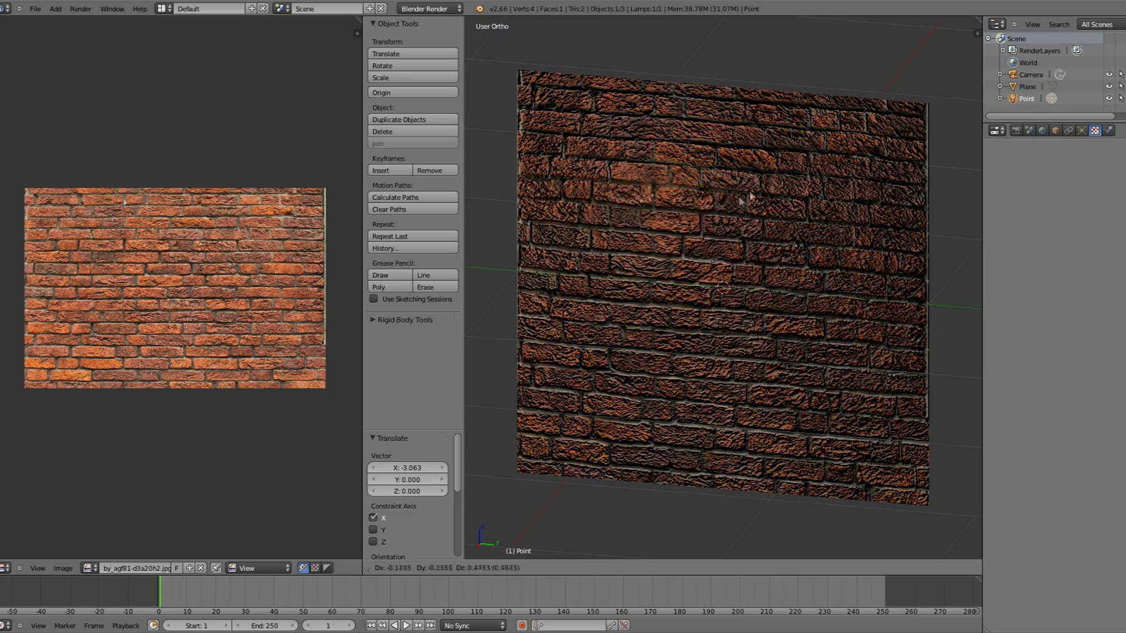
click(780, 285)
key(g)
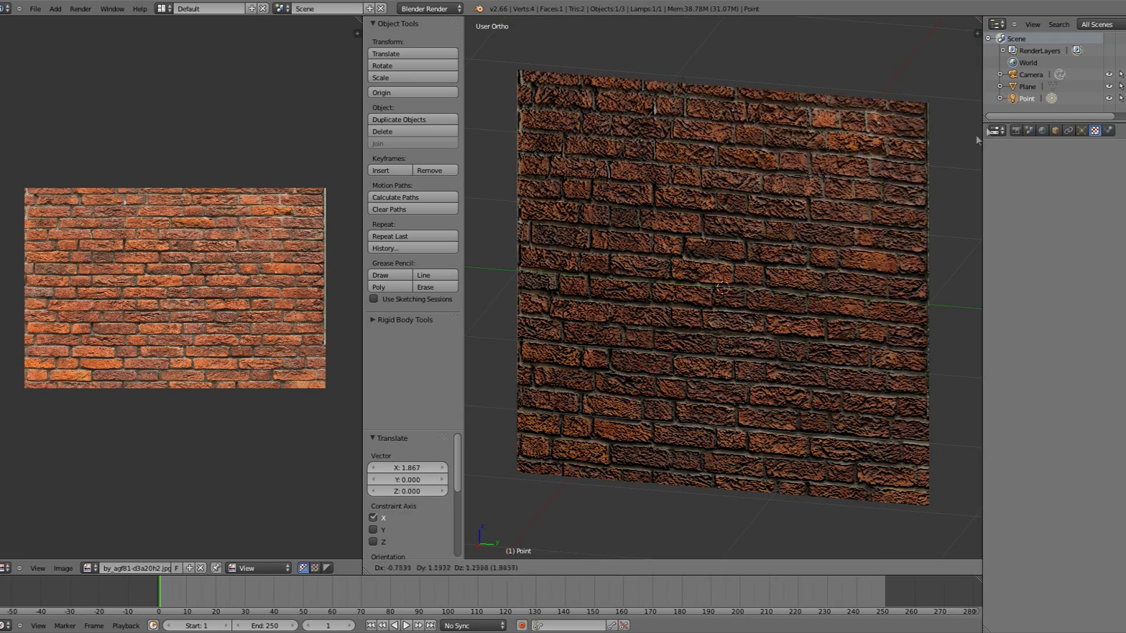
click(660, 378)
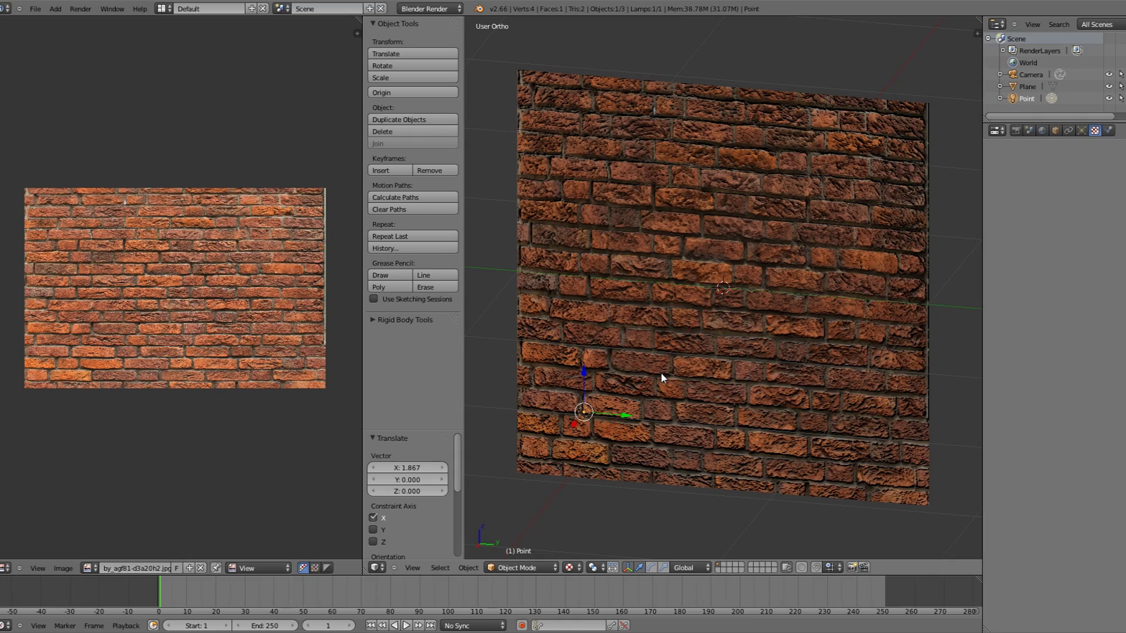
mouse_move(660, 377)
middle_down()
mouse_move(736, 322)
mouse_move(711, 314)
mouse_move(831, 298)
middle_up()
Toggle the brick plane in and out of Edit Mode and switch to the side view.
right_click(710, 315)
key(Tab)
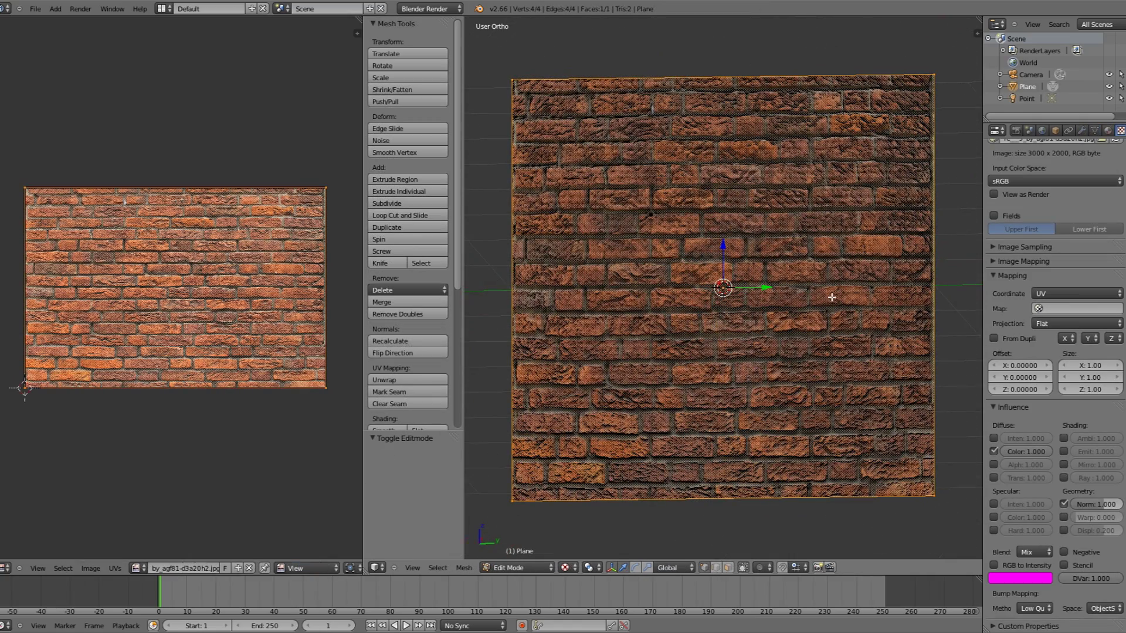
key(Tab)
key(KP_3)
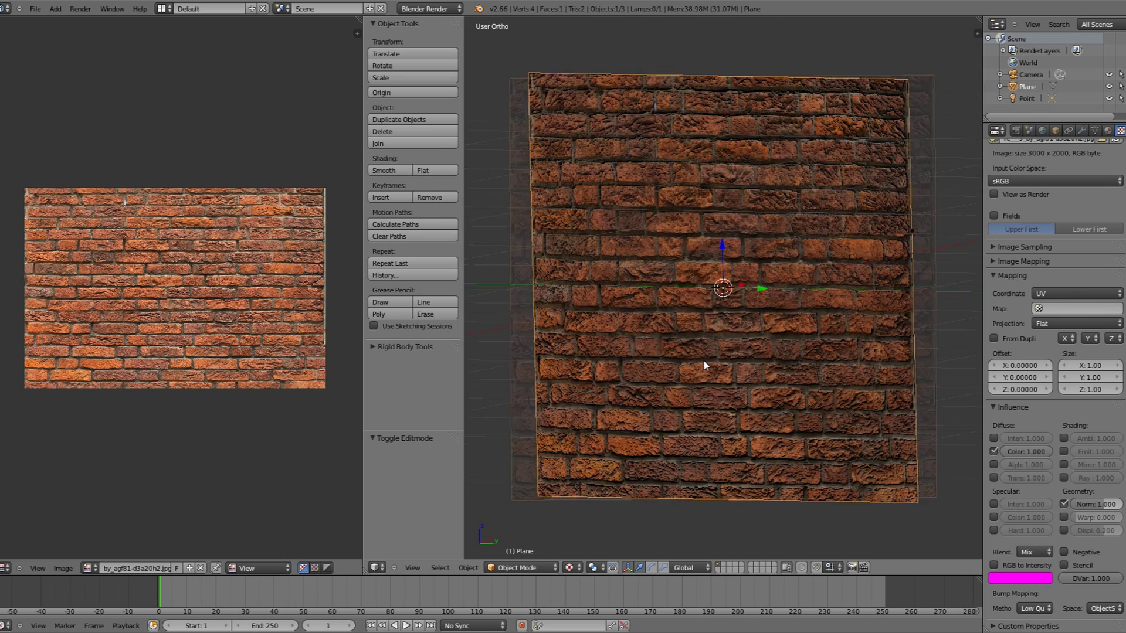
key(shift+a)
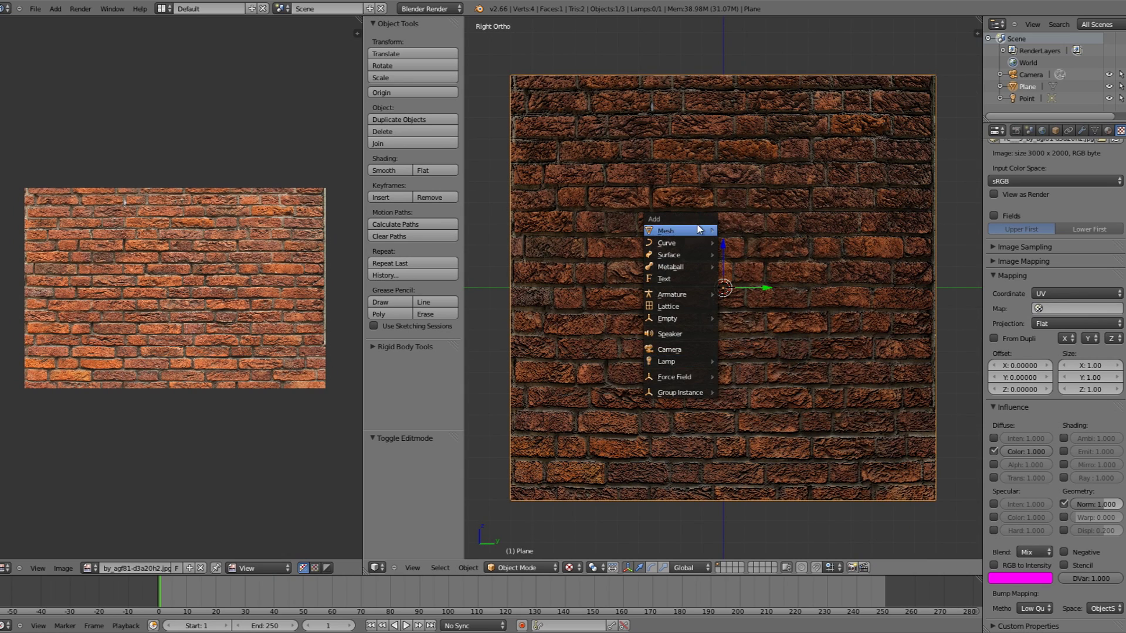
key(Escape)
Delete the brick plane, add a new mesh plane and rotate it to face the Right Ortho view.
key(x)
click(787, 222)
key(shift+a)
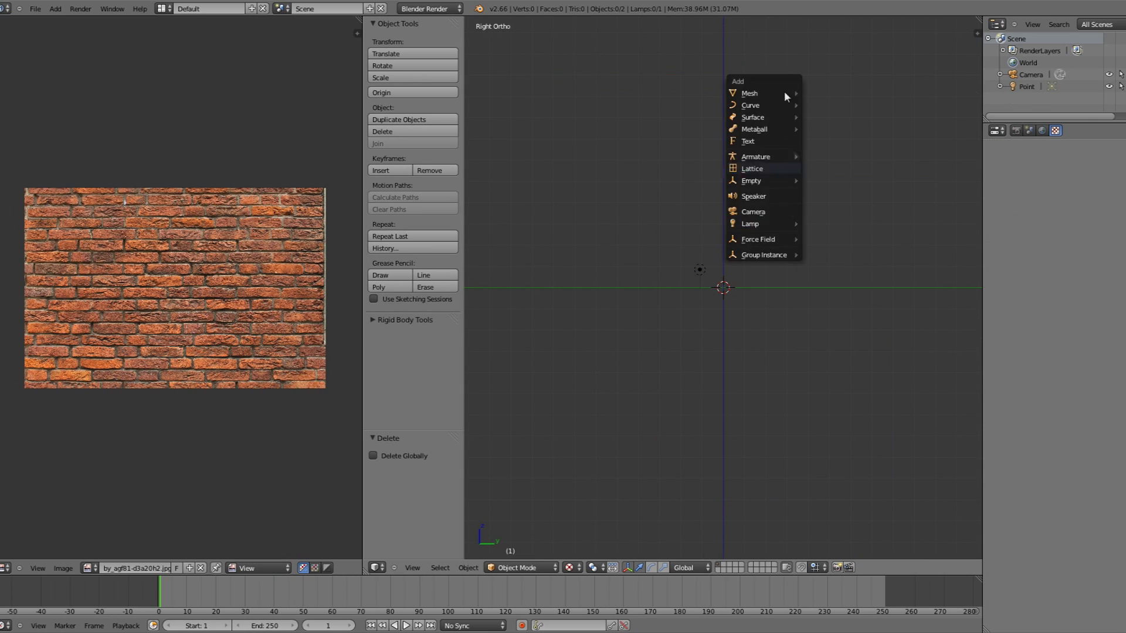
mouse_move(749, 93)
click(807, 95)
key(r)
key(r)
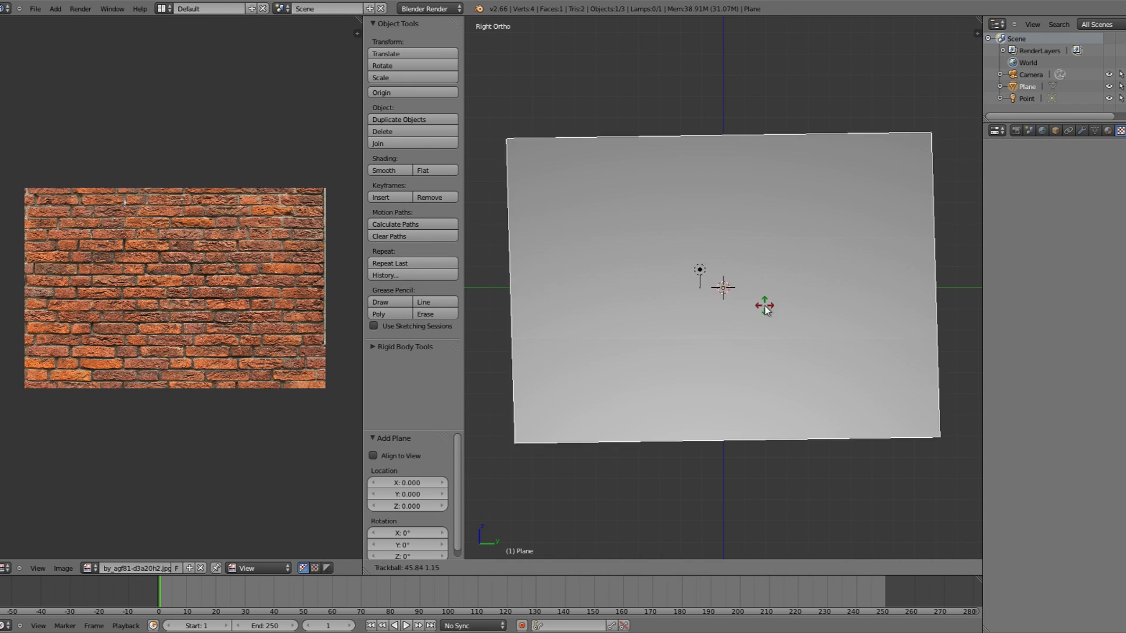
click(761, 352)
click(1108, 131)
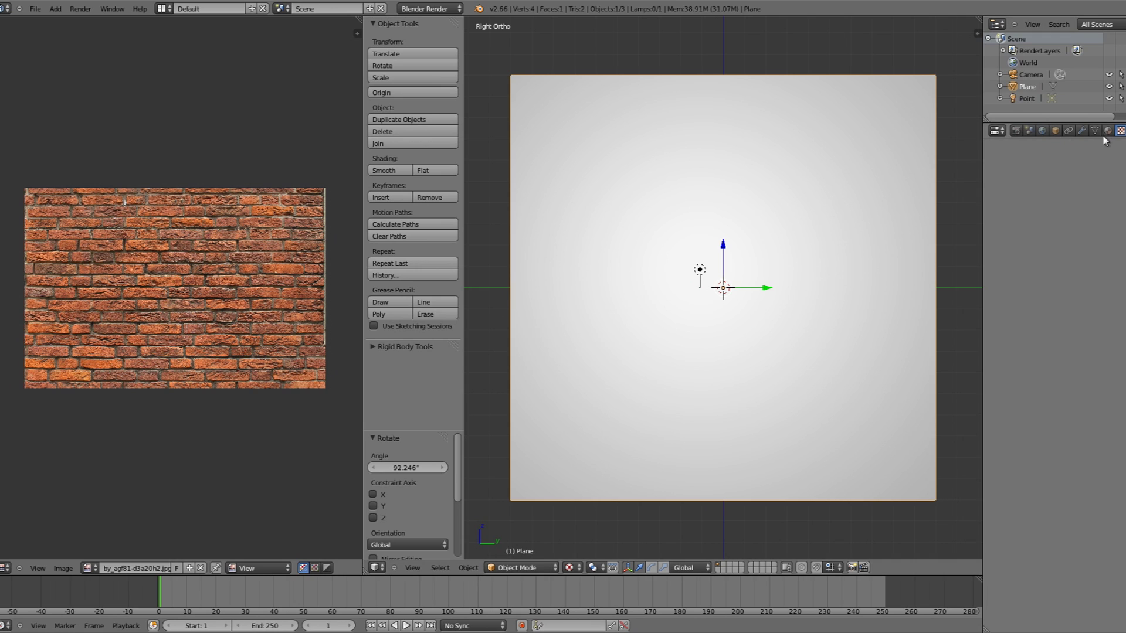
Give the plane a new material with a new Image-type texture.
click(1054, 209)
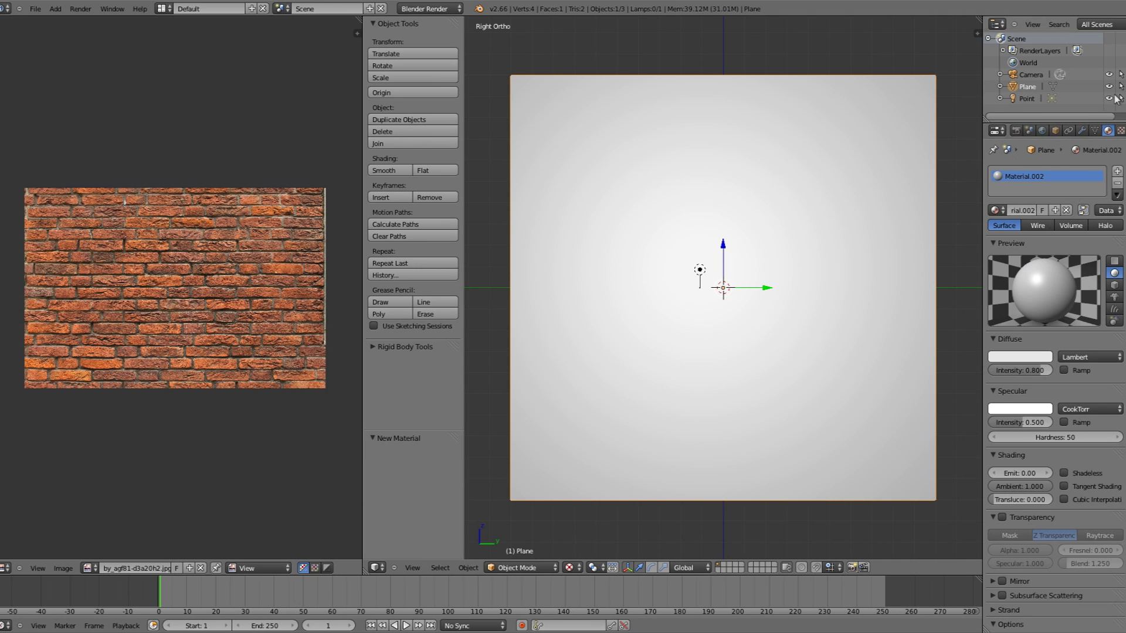
click(1119, 131)
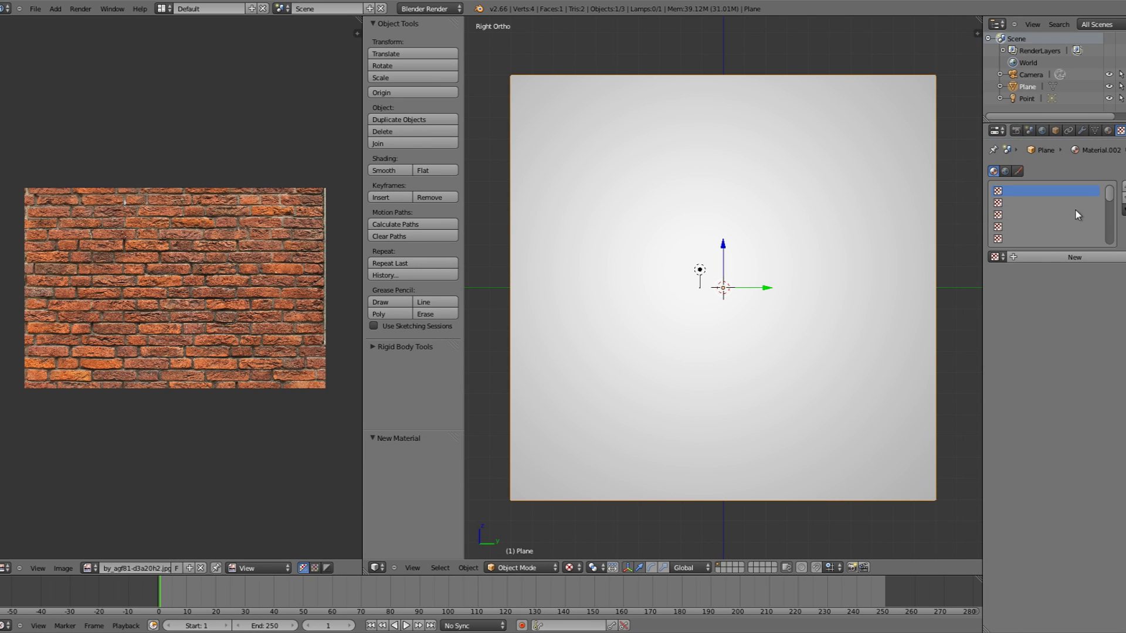
click(1063, 260)
click(1106, 272)
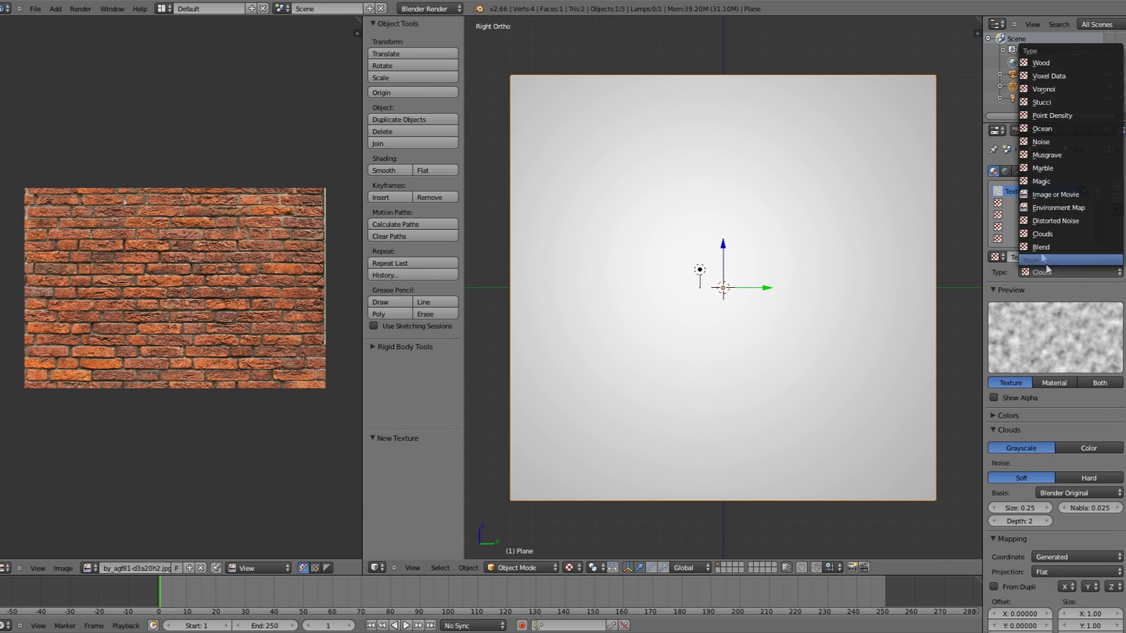
click(1071, 200)
Load the brick_texture jpg from the Desktop as the texture image.
click(1095, 451)
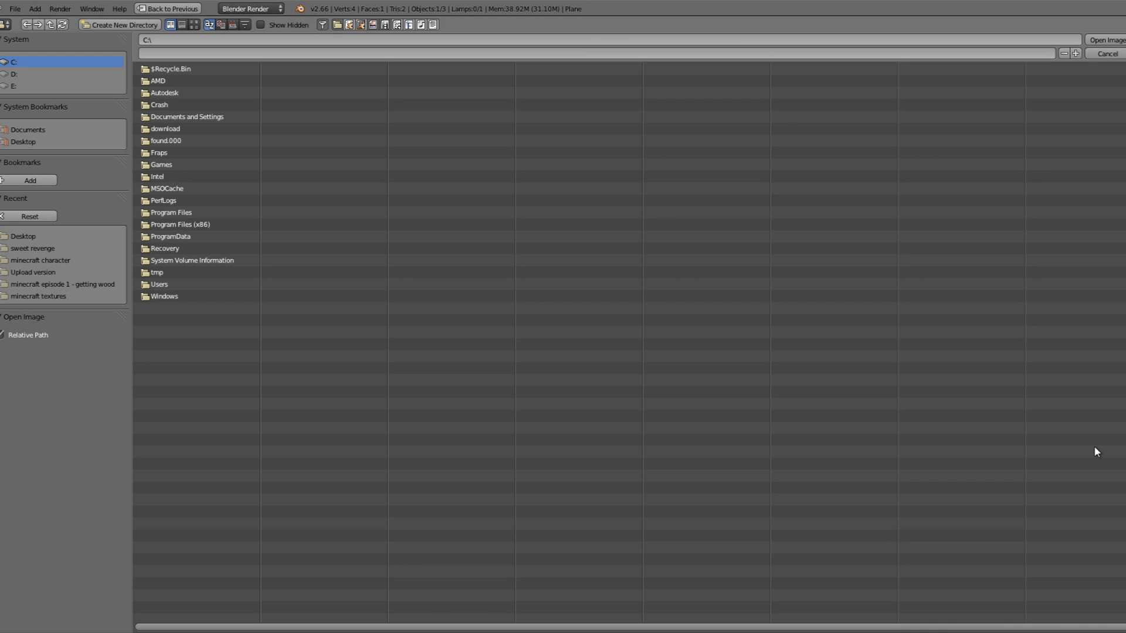
click(23, 142)
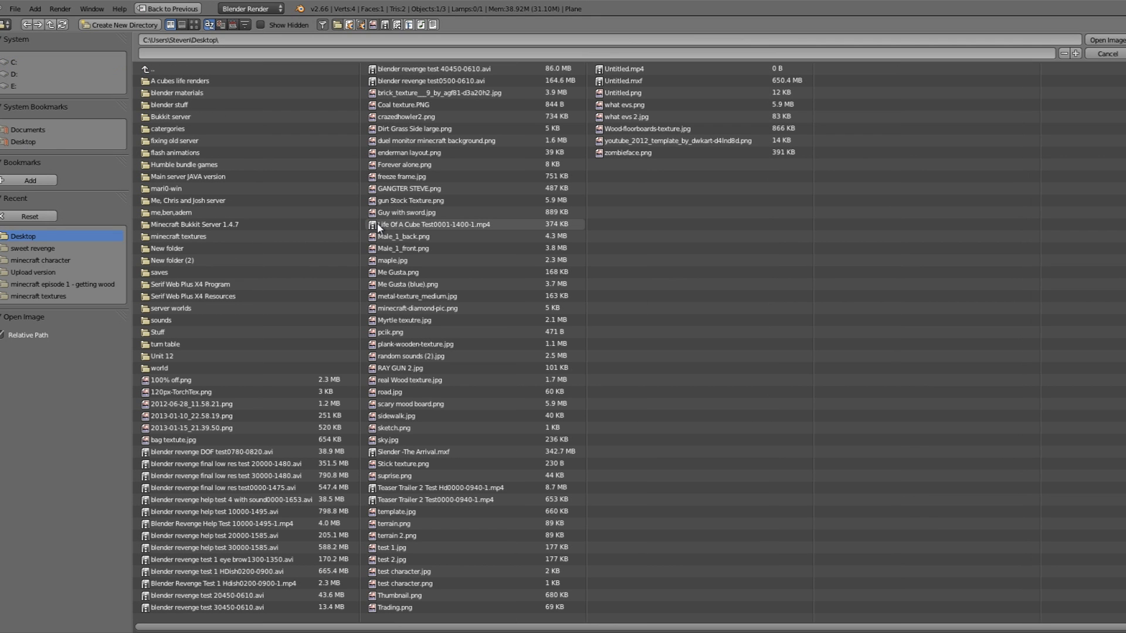
click(424, 97)
double_click(423, 96)
key(s)
Rotate the plane -90° about X and set the material's Specular Intensity to 0.
key(r)
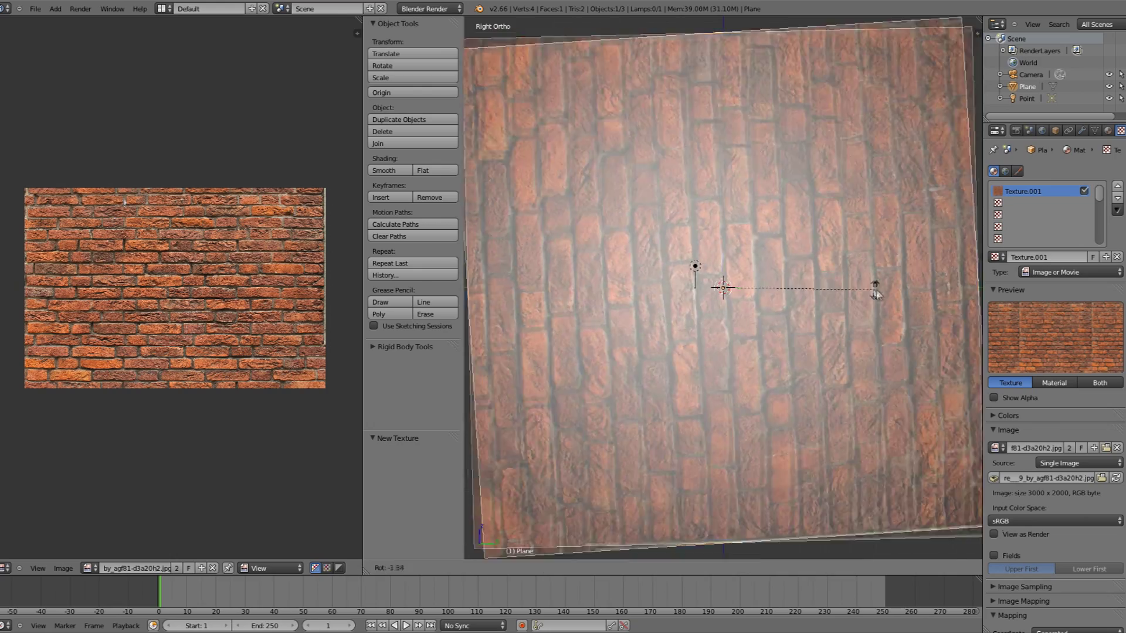
click(733, 101)
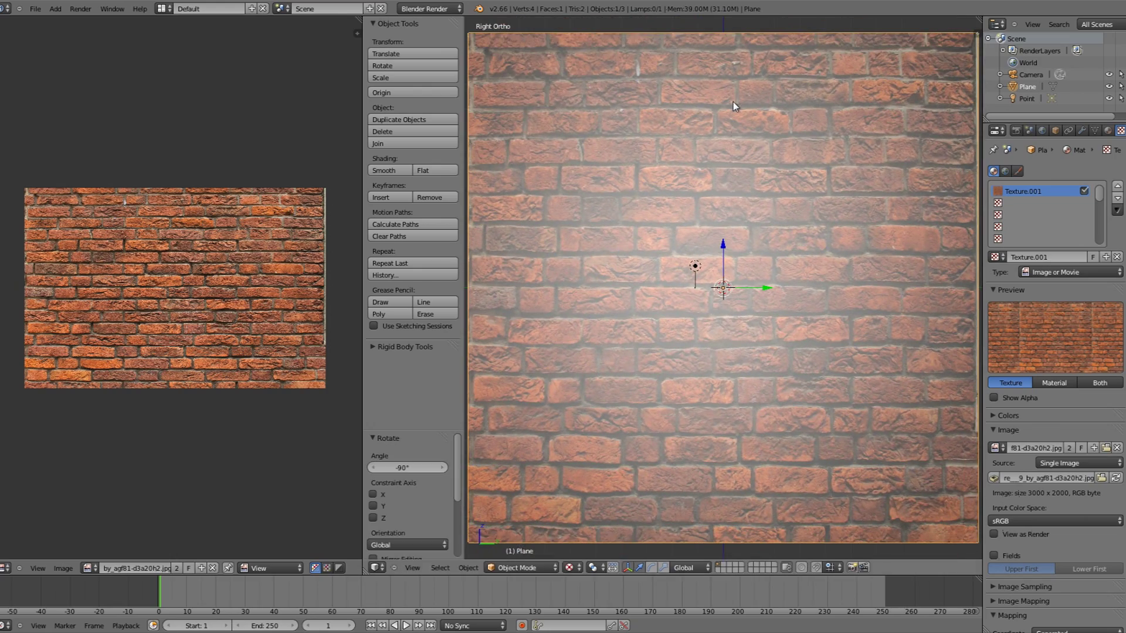
click(1107, 131)
drag(1025, 422, 818, 433)
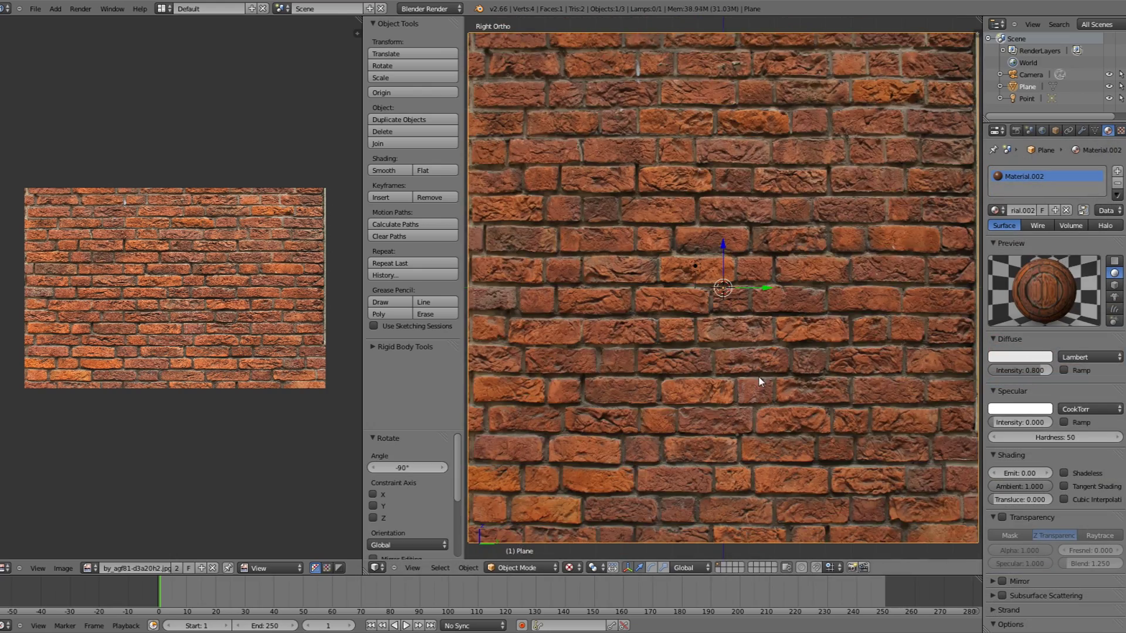
mouse_move(759, 377)
middle_down()
mouse_move(753, 293)
mouse_move(731, 315)
mouse_move(824, 243)
mouse_move(684, 295)
mouse_move(847, 295)
middle_up()
Move the point lamp along X, down along Z, then along Y in front of the wall.
right_click(948, 286)
key(g)
key(x)
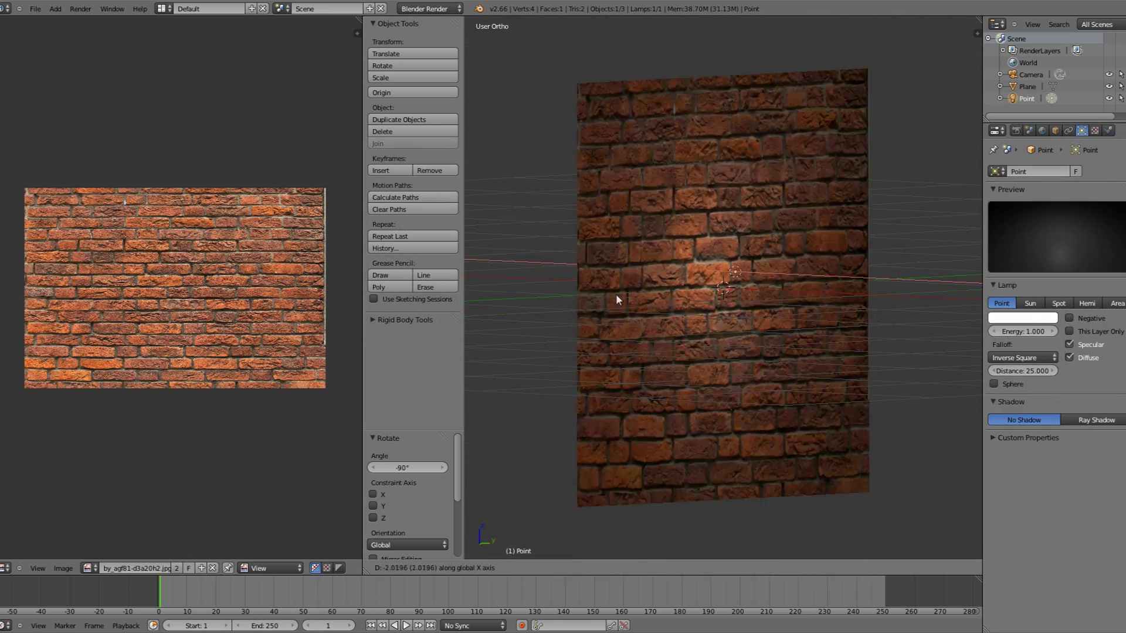
click(603, 299)
key(g)
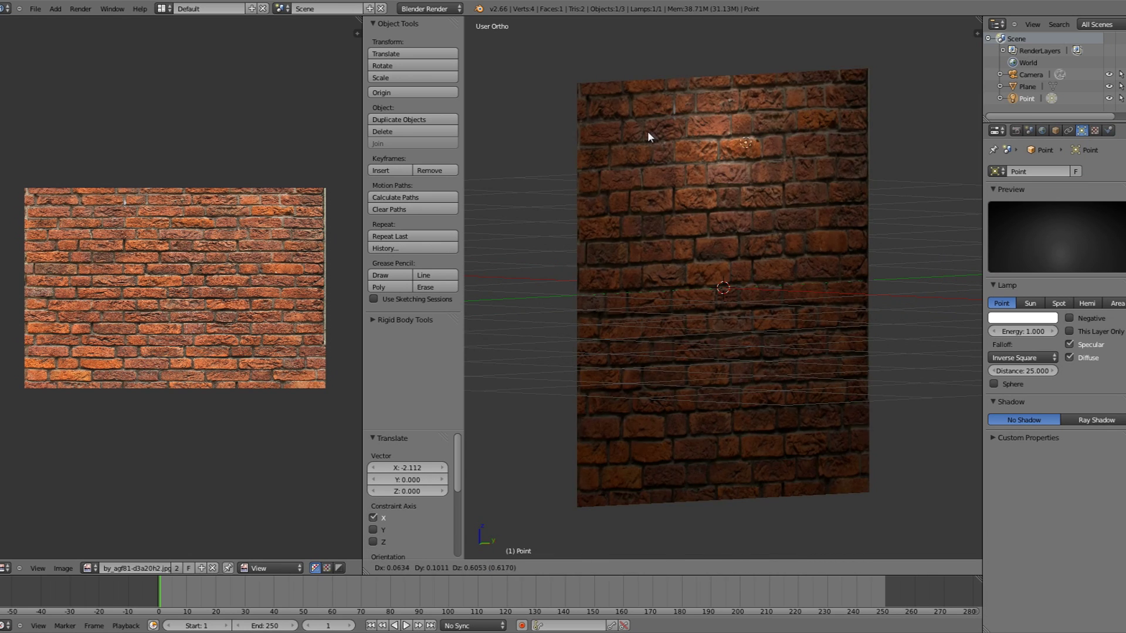
key(z)
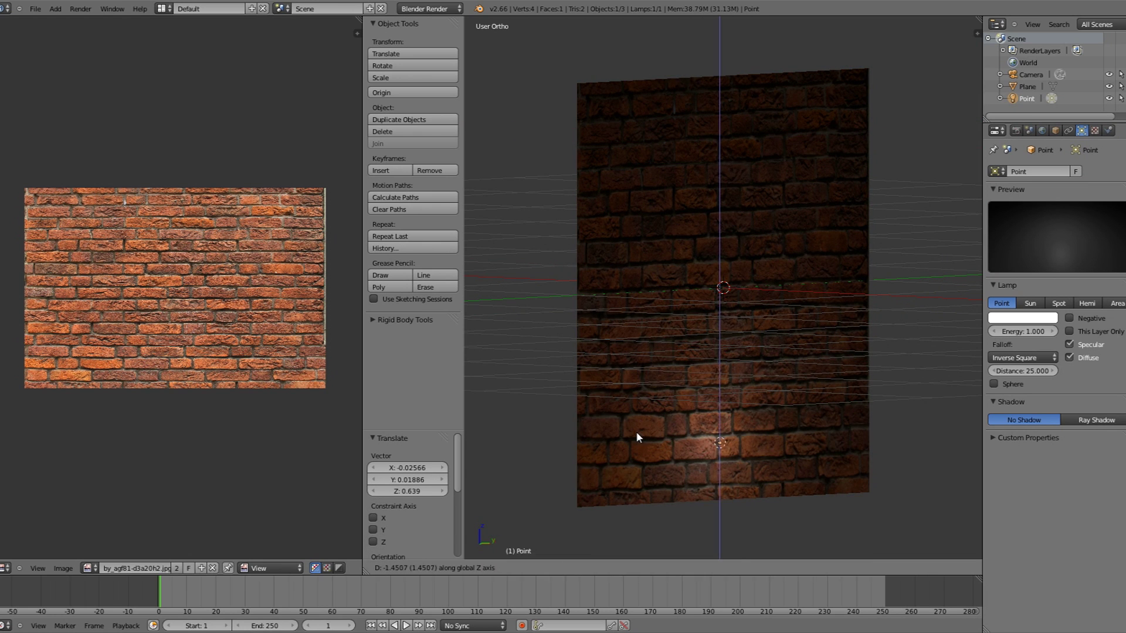
click(636, 430)
key(g)
key(y)
click(847, 427)
middle_drag(847, 427, 880, 436)
Shift the lamp along X once more, then select the brick plane and show its texture settings.
key(g)
key(x)
click(757, 419)
middle_drag(757, 419, 731, 221)
right_click(729, 126)
middle_drag(729, 125, 791, 176)
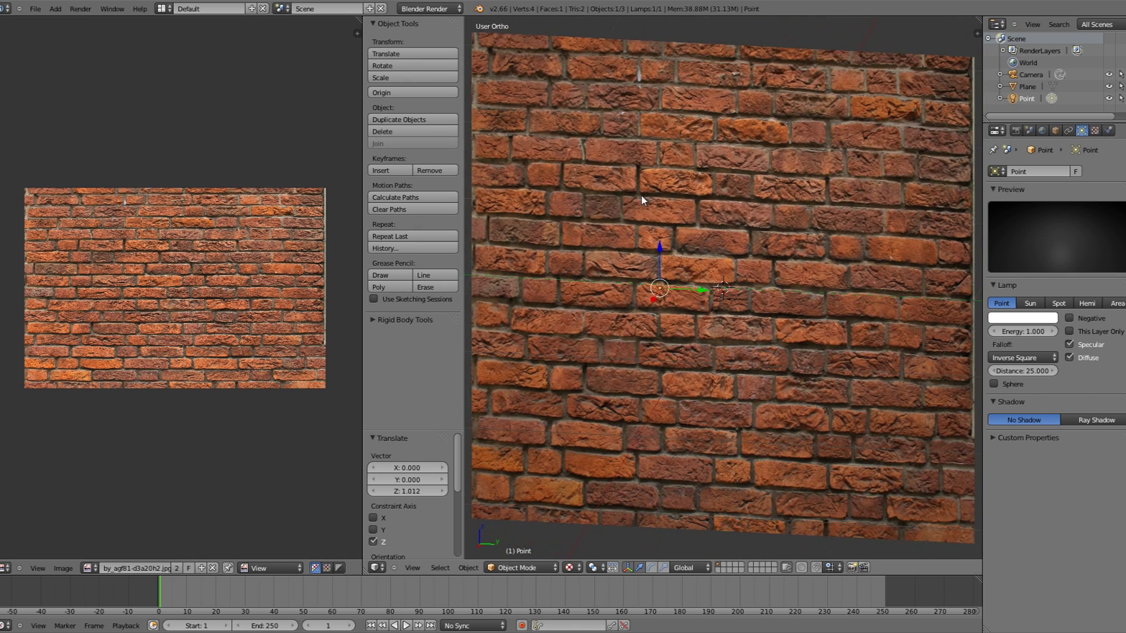
click(1108, 130)
click(1119, 129)
scroll(1090, 387, down, 5)
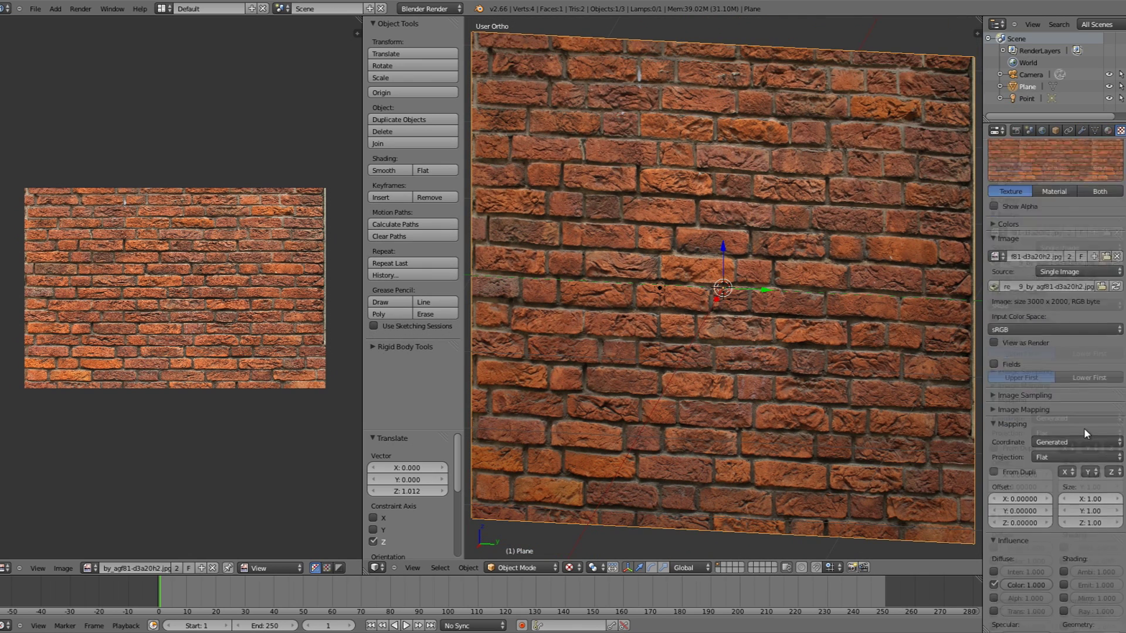
scroll(1084, 428, down, 3)
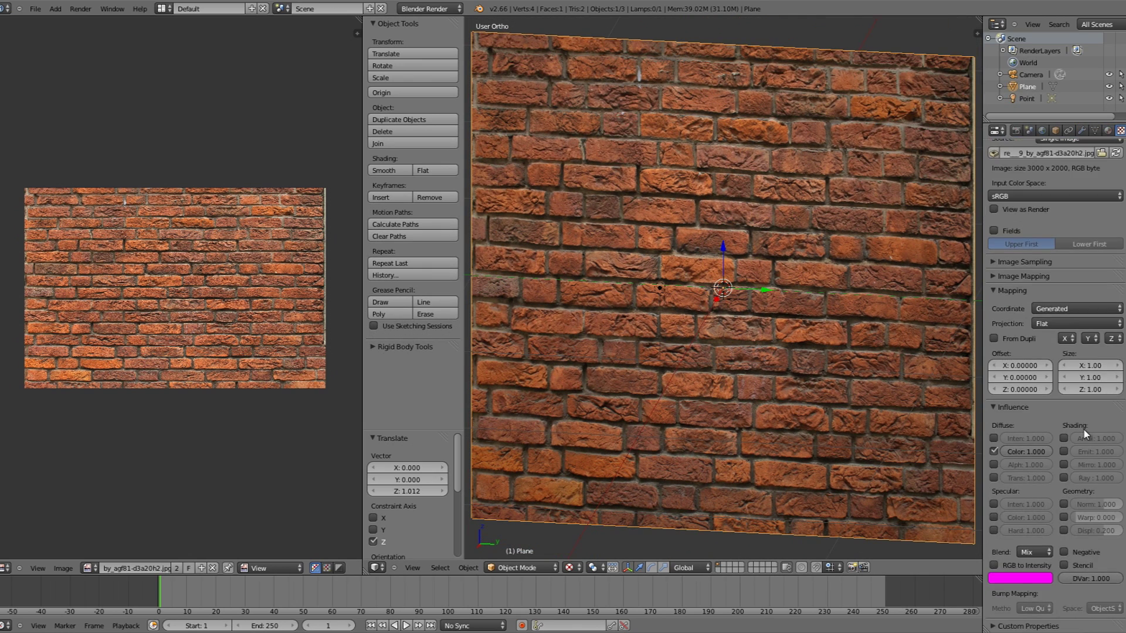
Enable Geometry Normal influence at 0.5 and view the bumpy wall nearly head-on.
click(1065, 503)
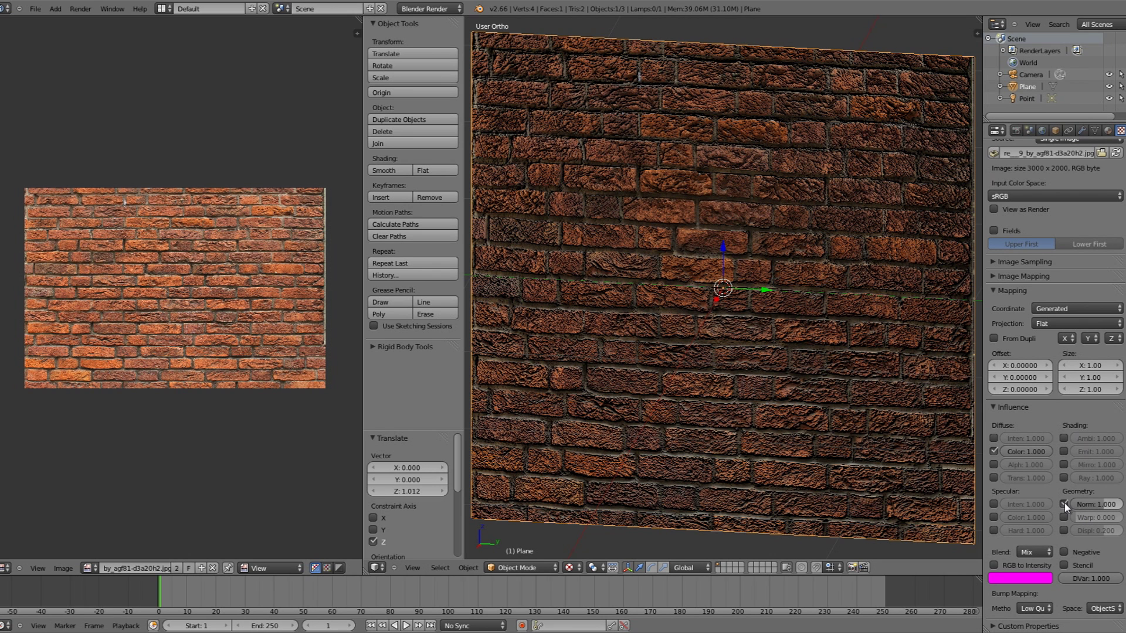
text(0.5)
key(Return)
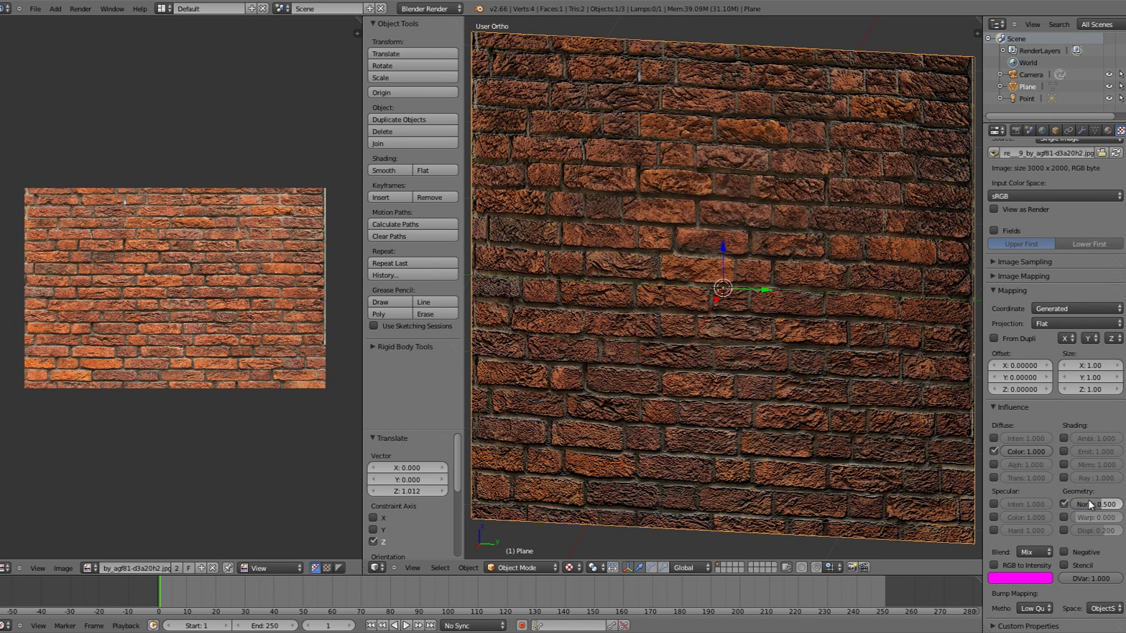
middle_drag(915, 405, 583, 294)
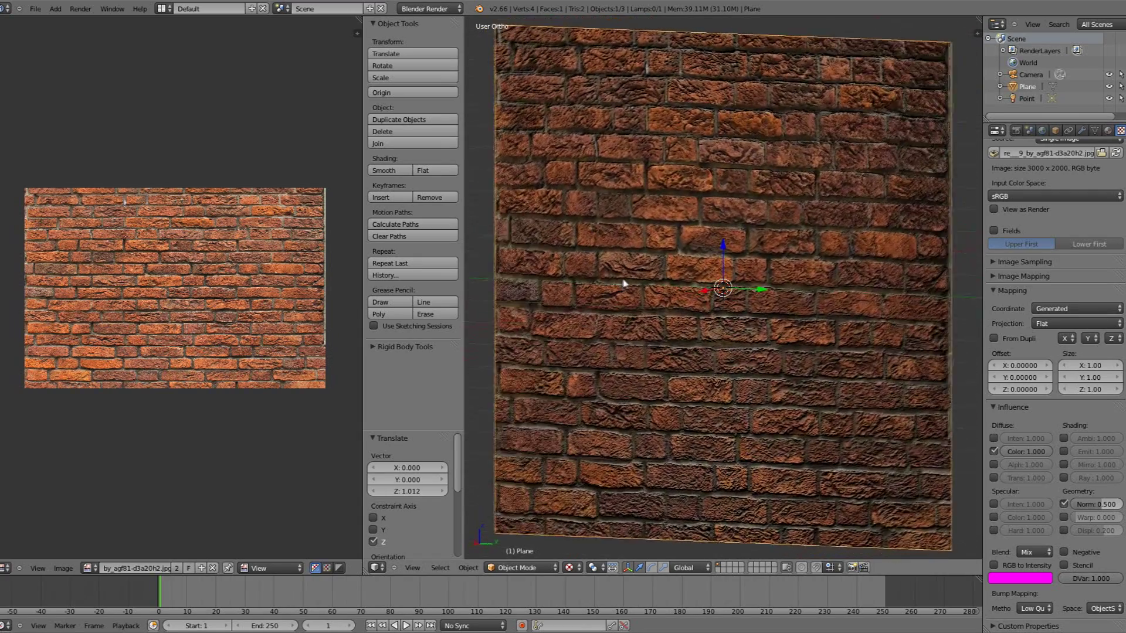
middle_drag(584, 294, 624, 283)
right_click(648, 254)
Try a Y-axis lamp move, abandon it, then move the lamp along Z.
key(g)
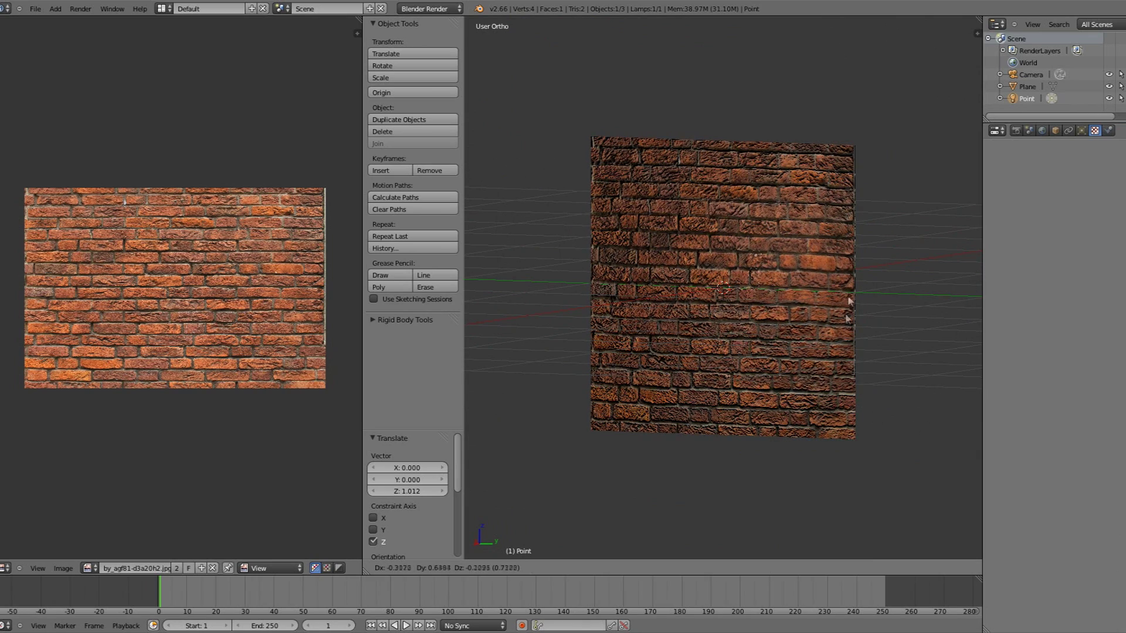
key(y)
key(Escape)
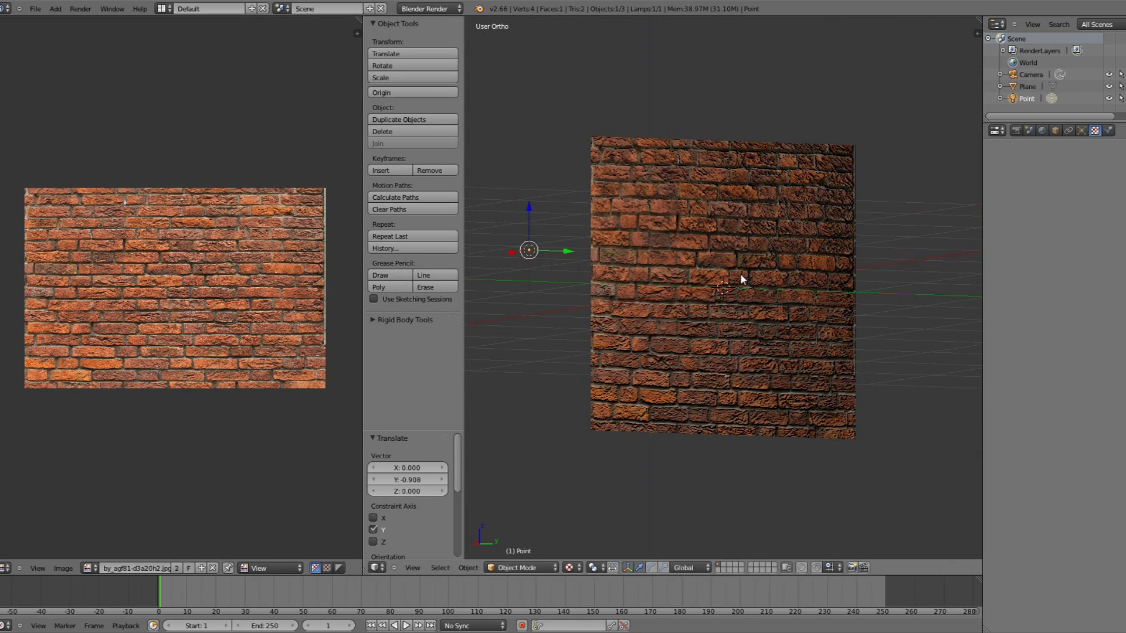
key(g)
key(z)
click(774, 171)
Move the lamp along Y, inspect the bump shadows at an angle, then begin a vertical move.
key(g)
key(x)
key(y)
click(917, 179)
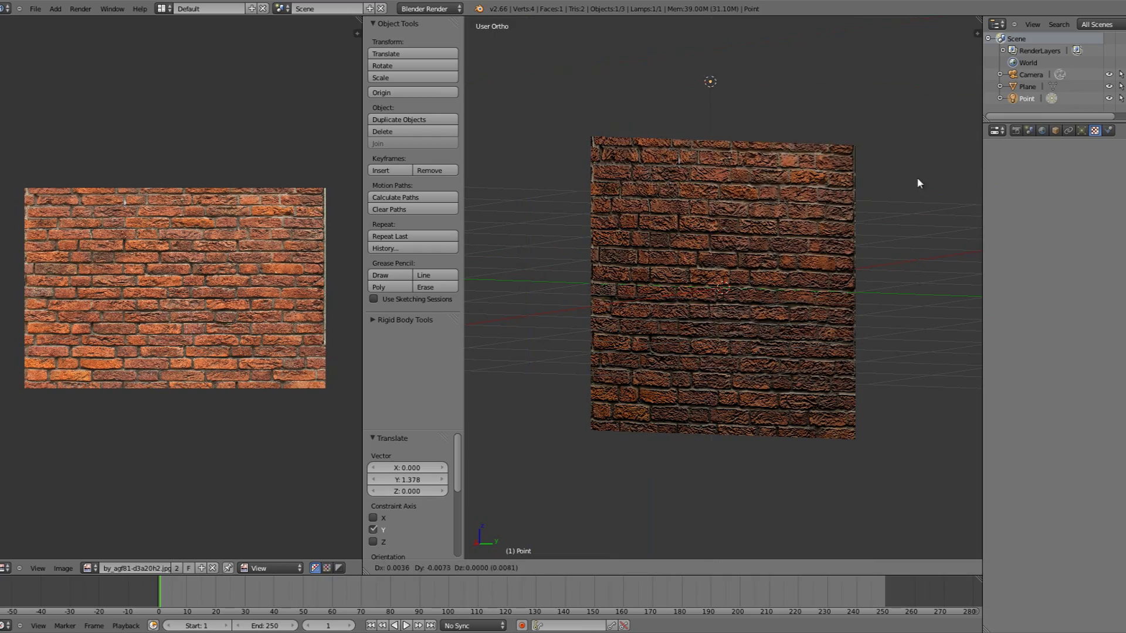
scroll(808, 313, up, 7)
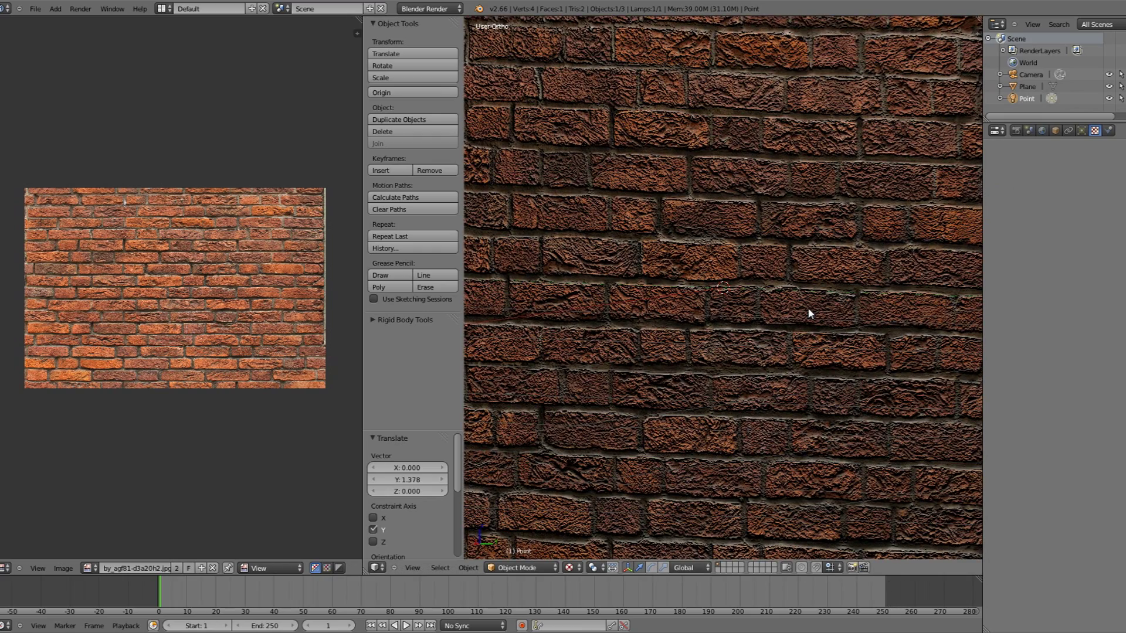
middle_drag(808, 311, 746, 259)
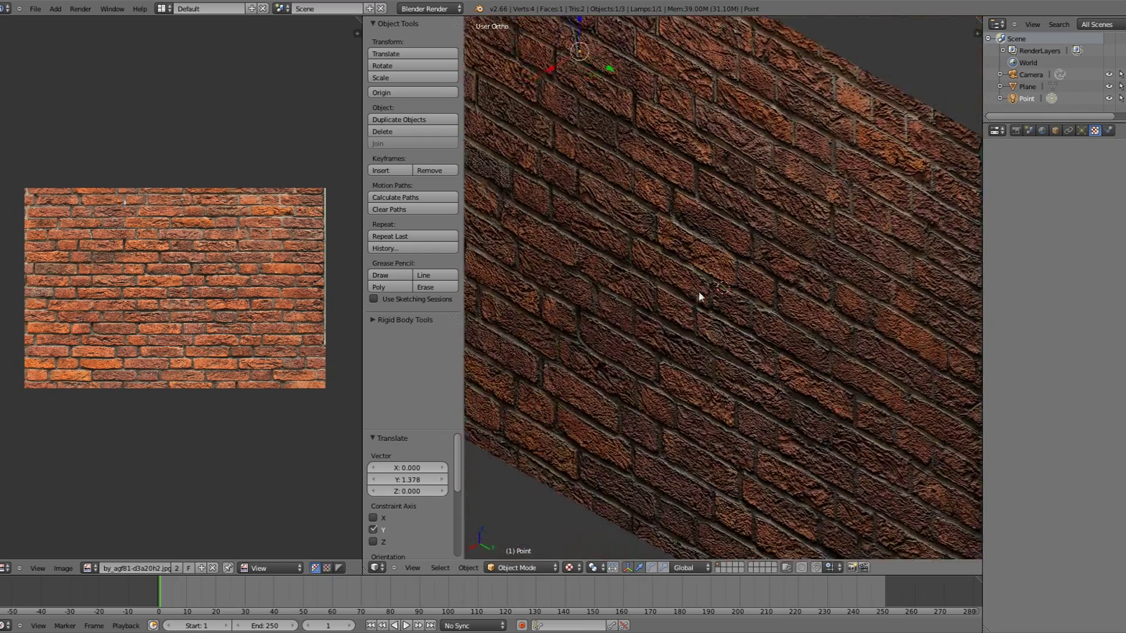
scroll(746, 254, down, 4)
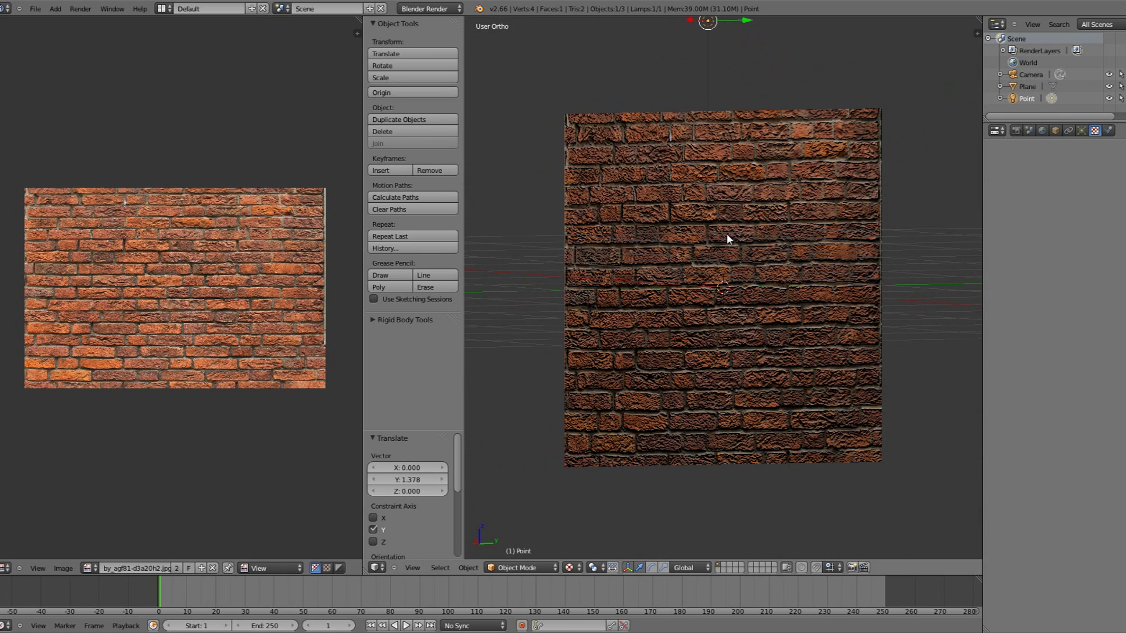
key(g)
key(z)
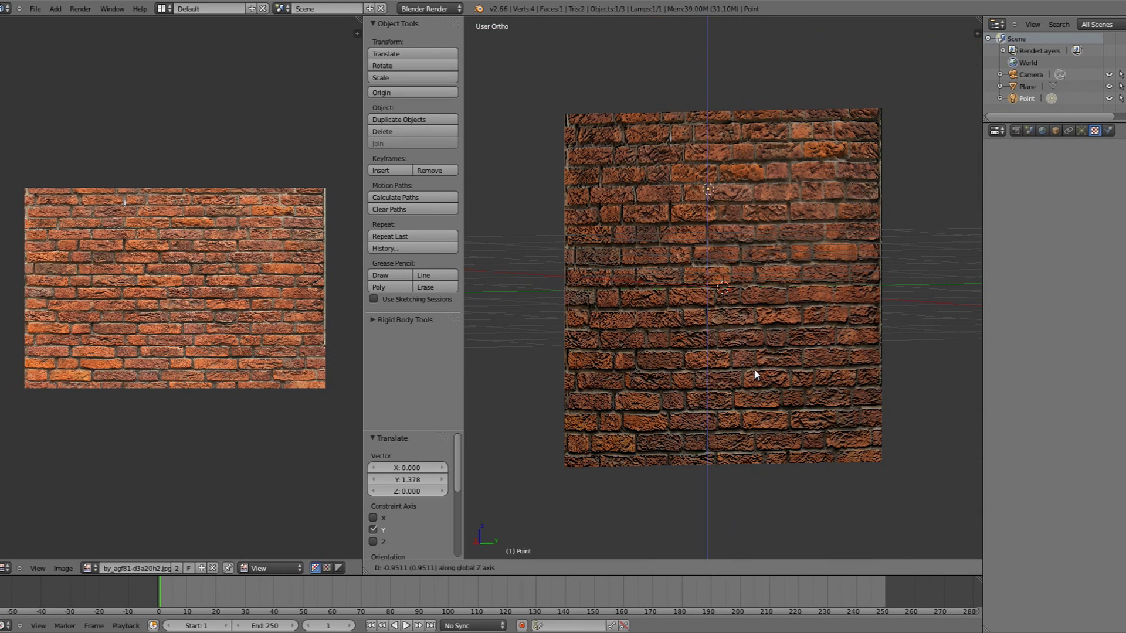